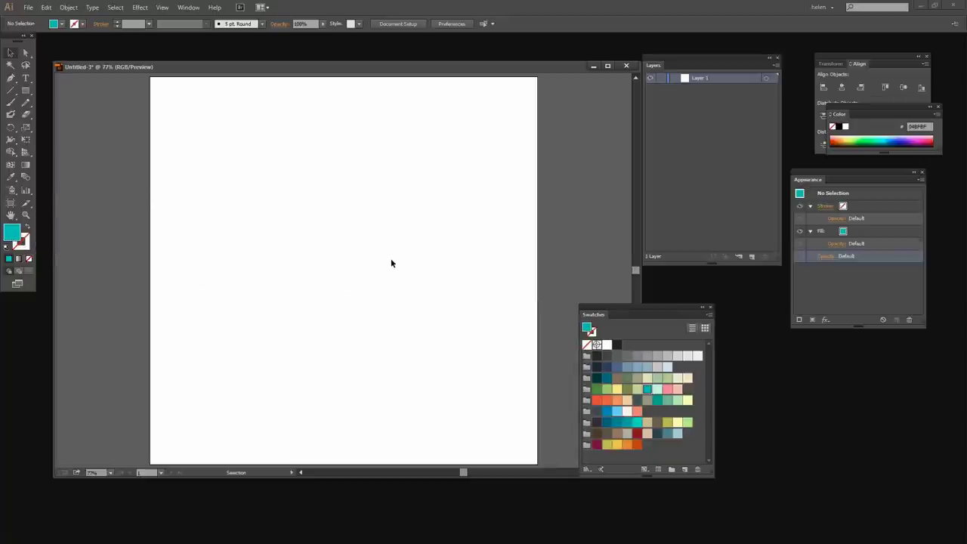
- Draw a 300 × 300 pt teal square with the Rectangle dialog
left_click(25, 92)
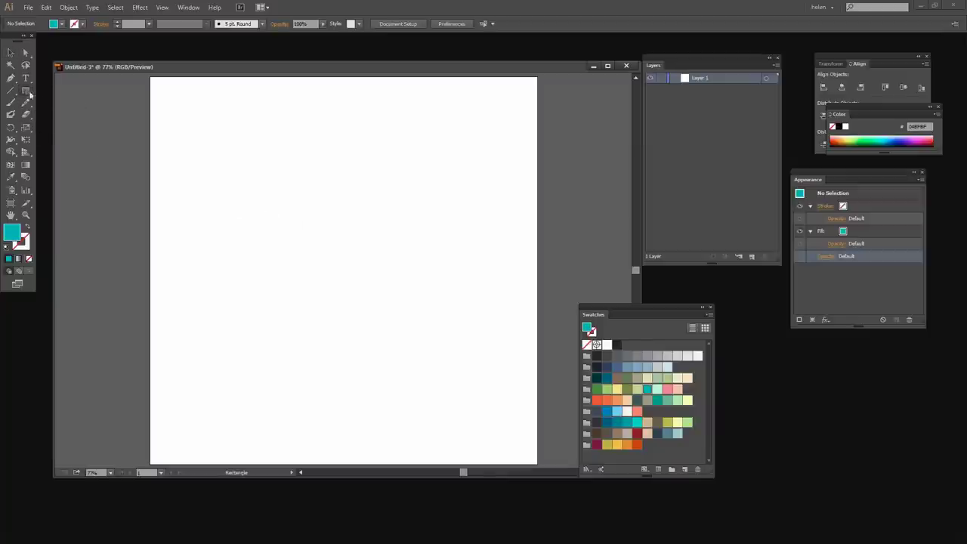
left_click(396, 206)
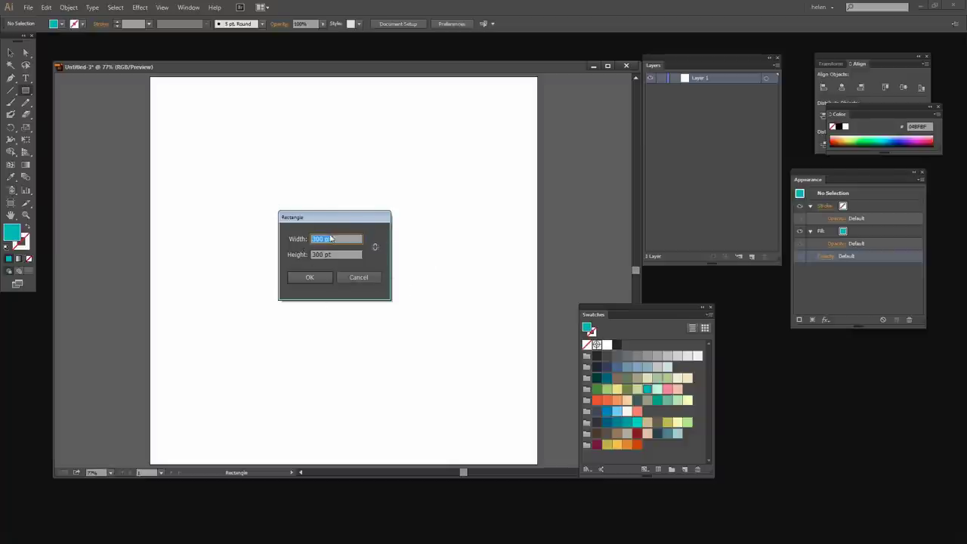
left_click(310, 277)
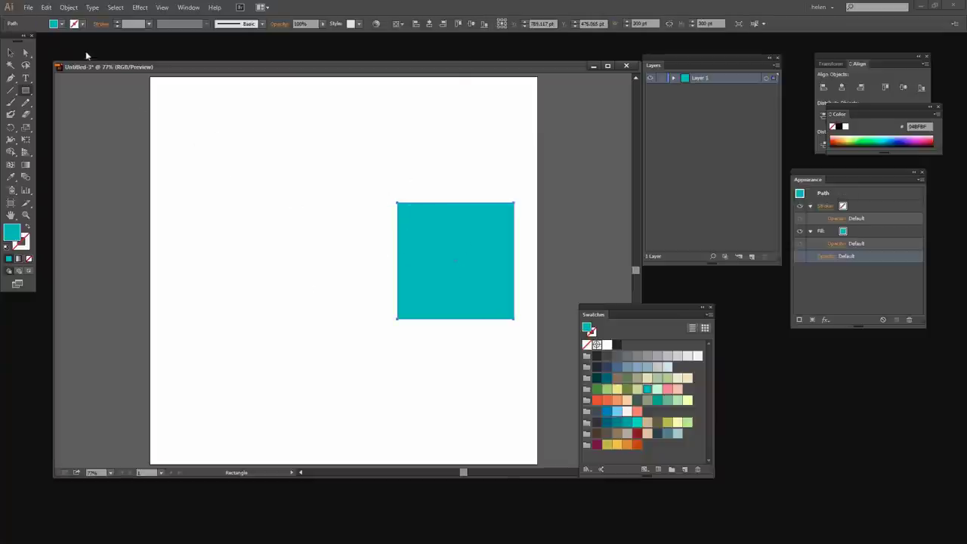
- Browse the Object > Transform commands, then close the menu without changing anything
left_click(70, 10)
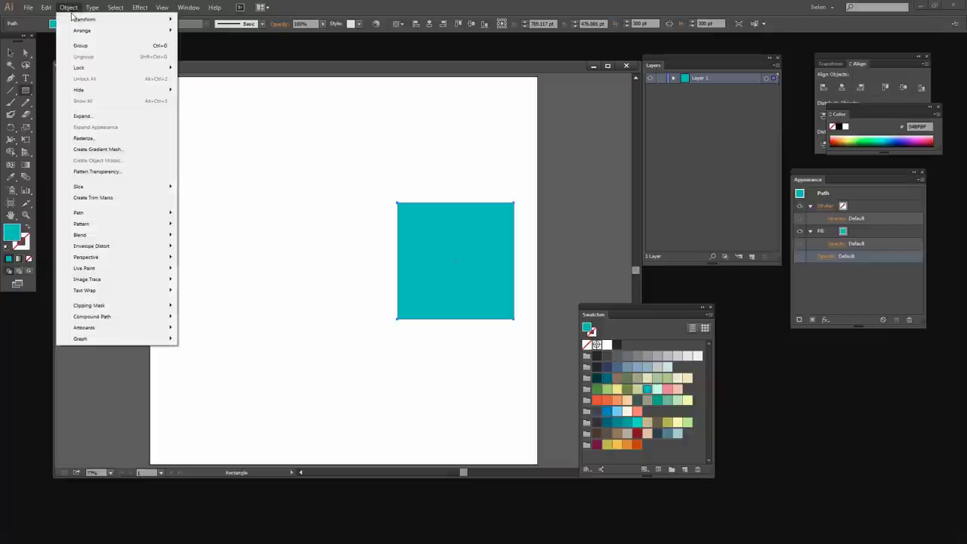
mouse_move(106, 20)
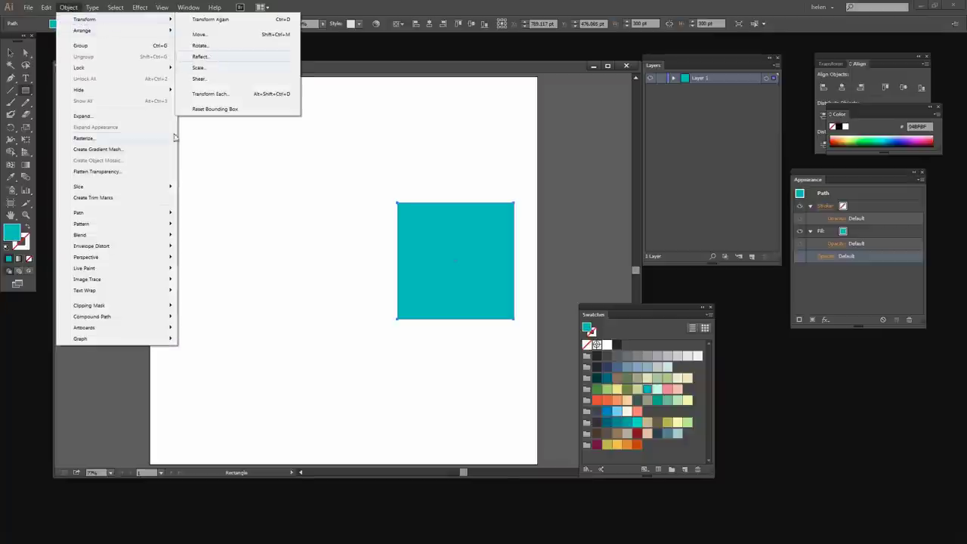
left_click(420, 75)
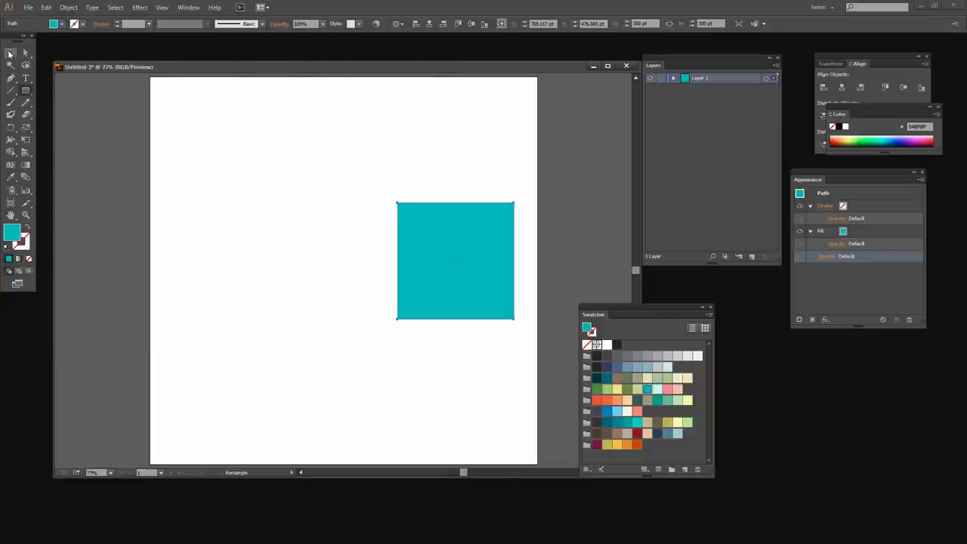
- Shift-rotate the teal square 45° into a 424.264 pt diamond centred on the page
left_click(10, 53)
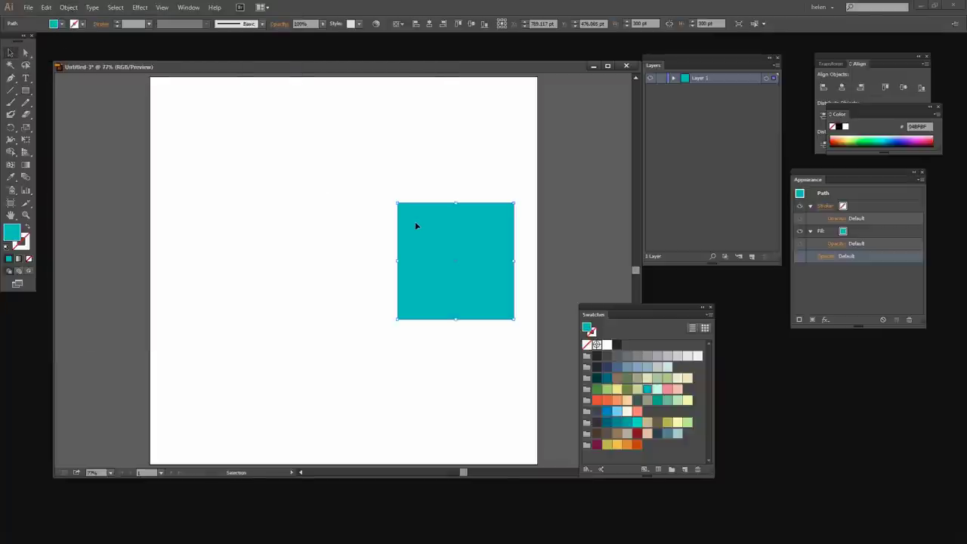
left_click_drag(416, 222, 371, 206)
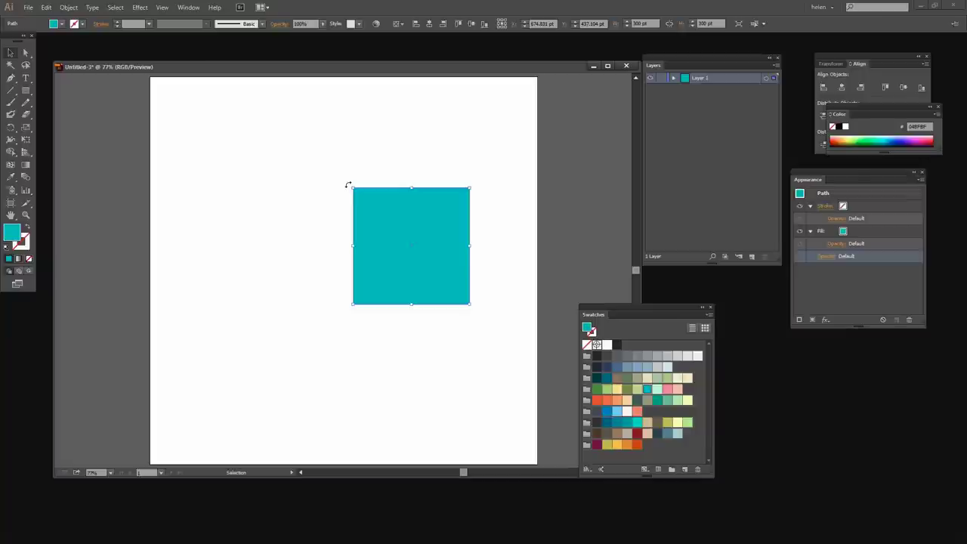
left_click_drag(349, 185, 408, 165)
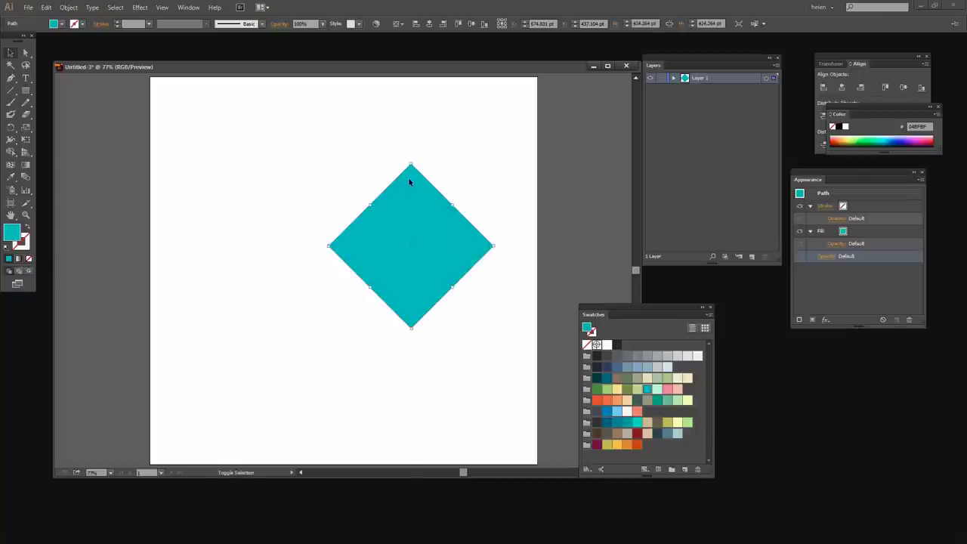
left_click_drag(428, 285, 381, 299)
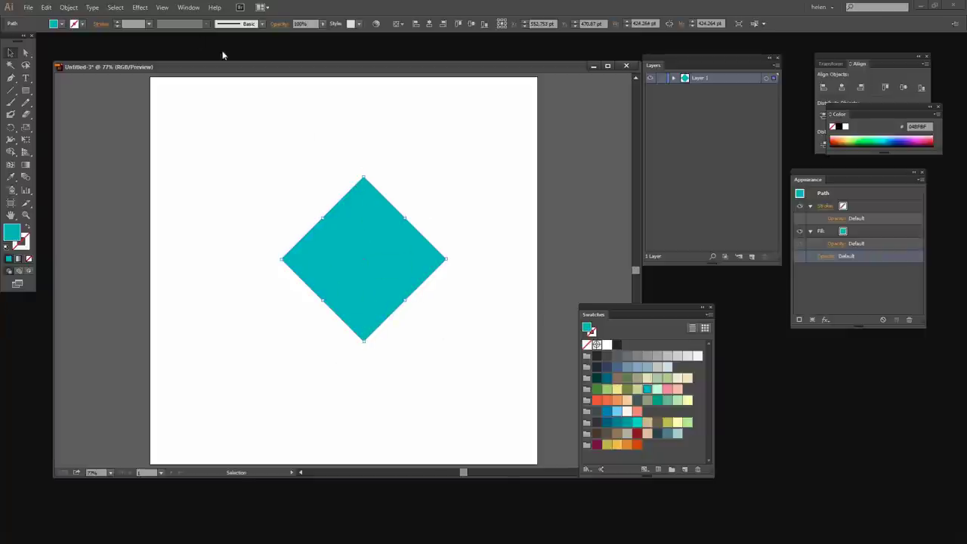
- Scale the diamond non-uniformly to Horizontal 100% and Vertical 150%
left_click(68, 8)
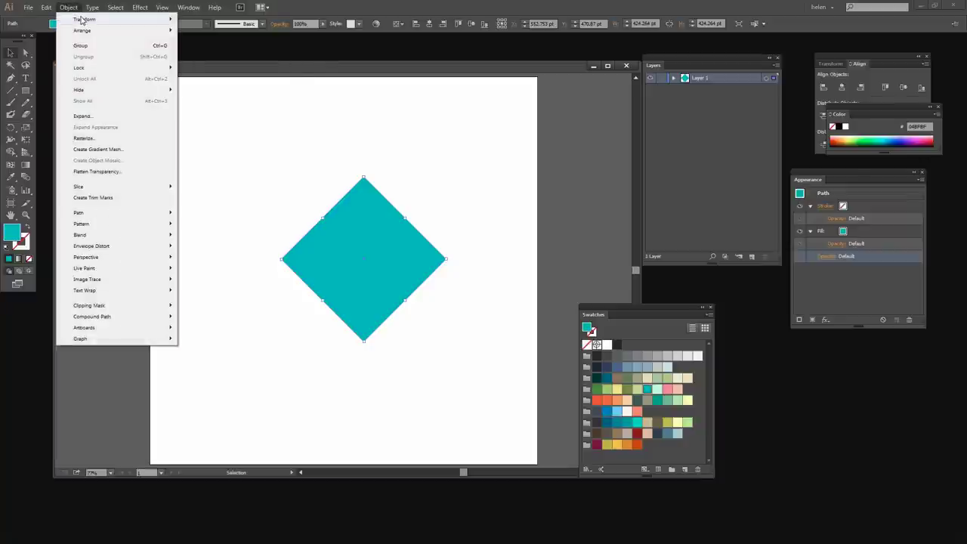
mouse_move(83, 18)
left_click(200, 68)
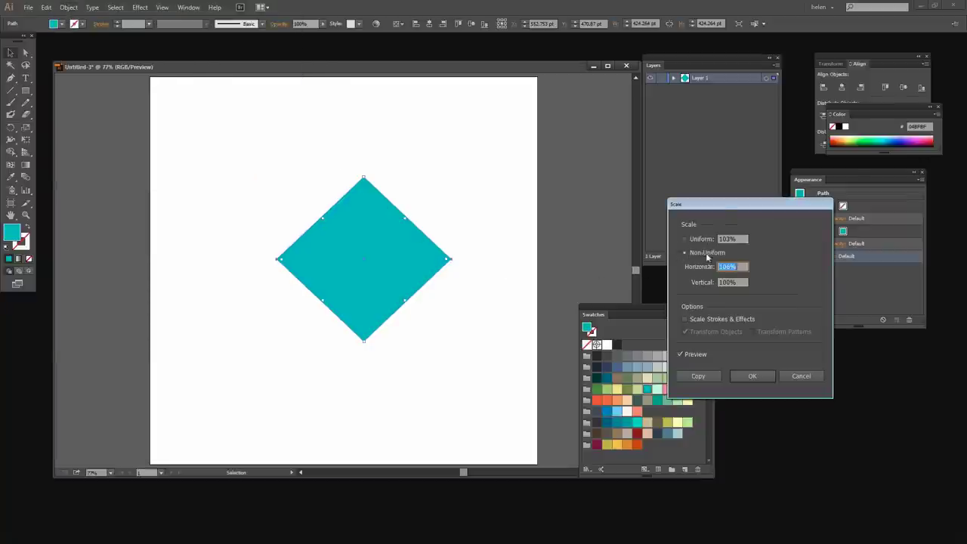
left_click_drag(724, 207, 160, 127)
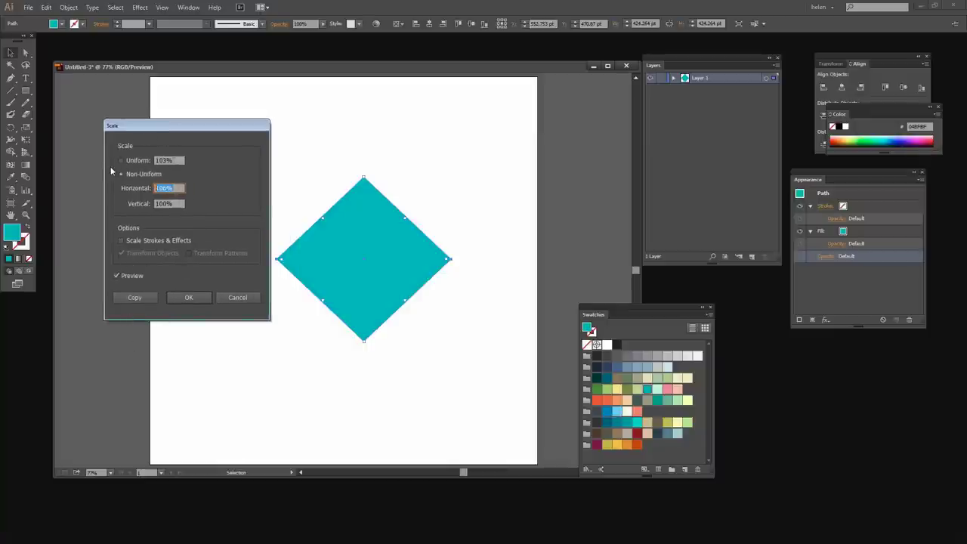
type("100")
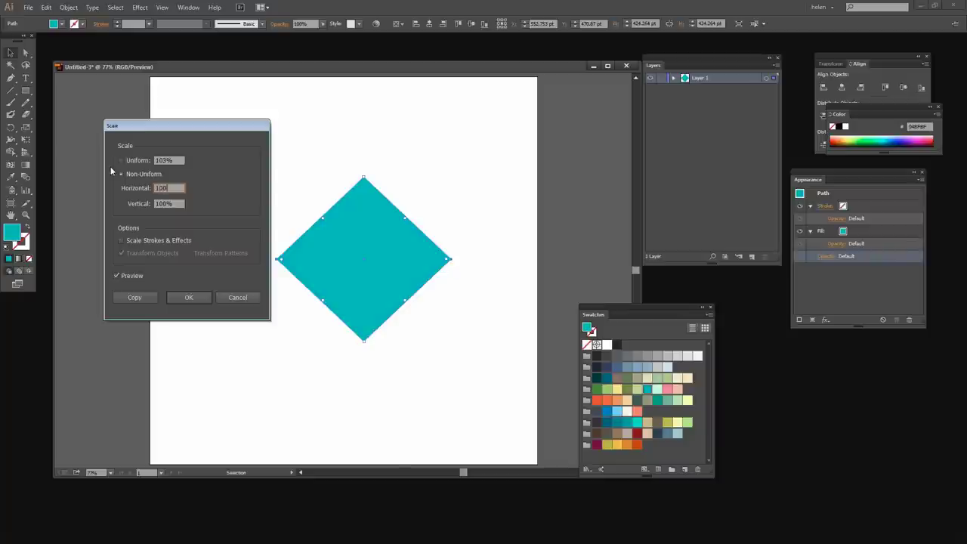
key("Tab")
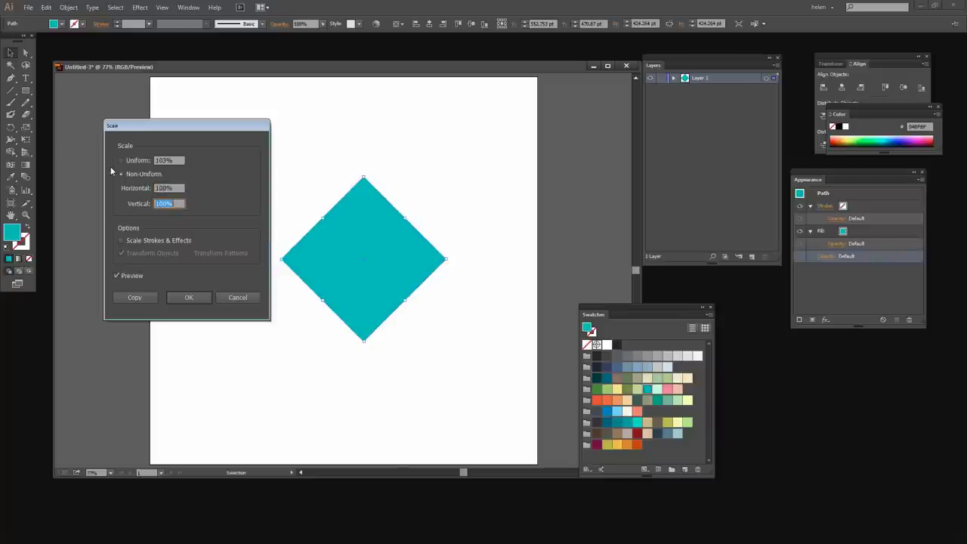
left_click(170, 204)
type("150")
key("Tab")
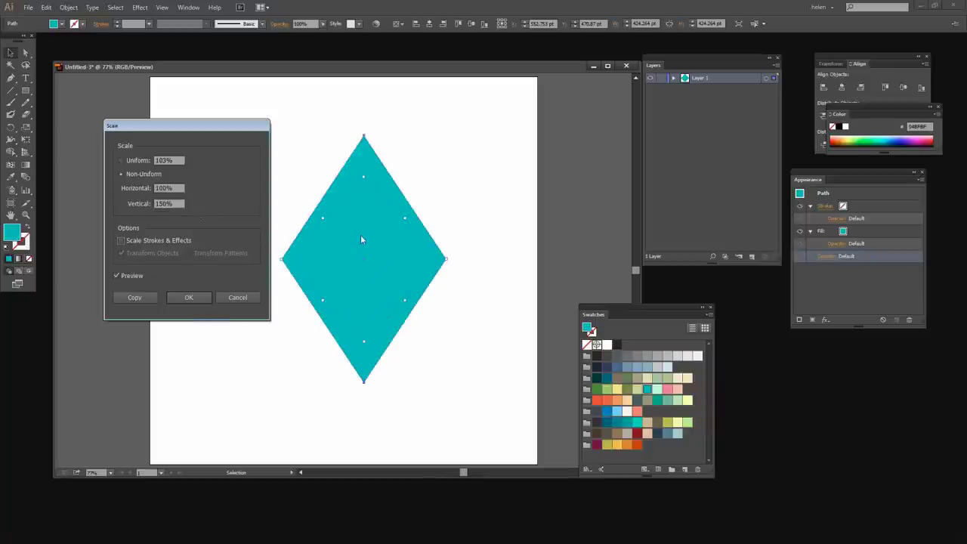
left_click(187, 297)
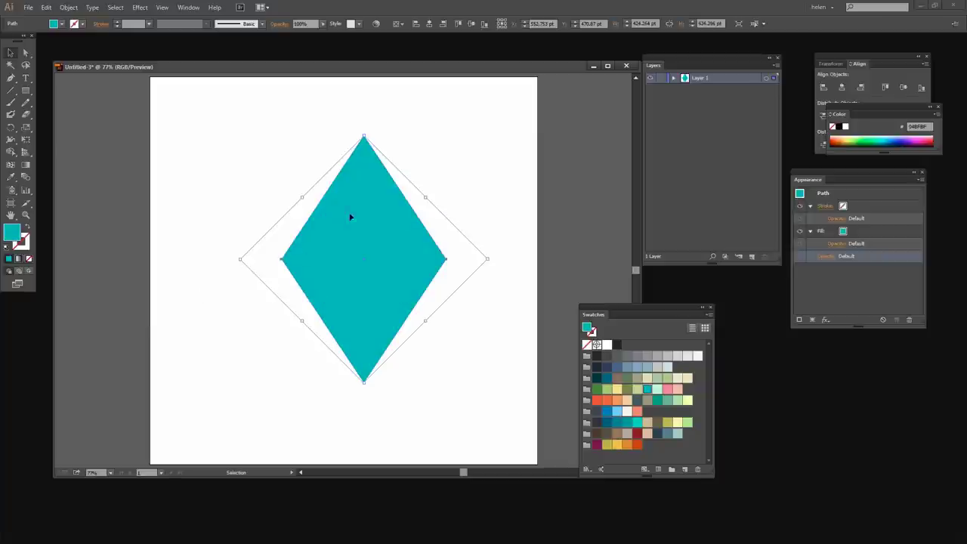
- Reset the tall diamond's bounding box so it sits upright
left_click(68, 8)
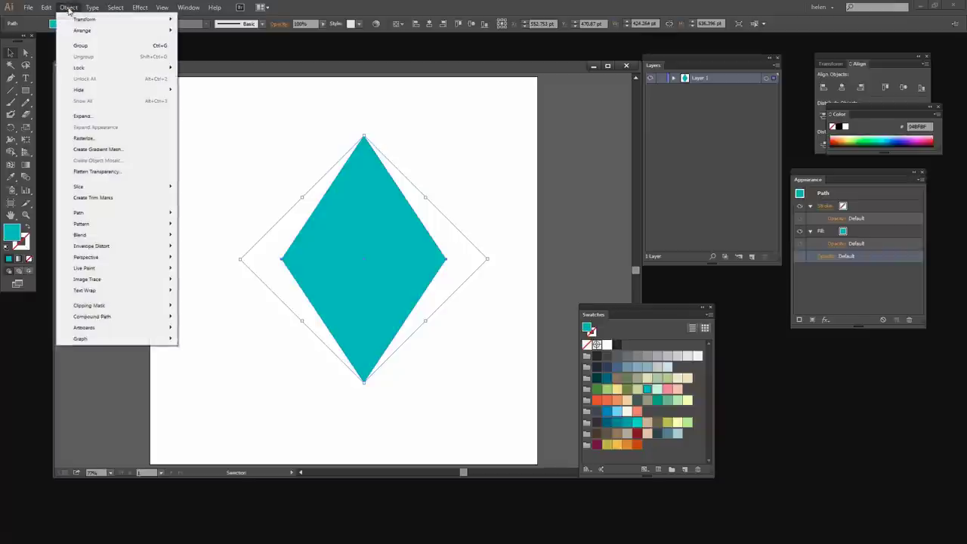
mouse_move(79, 20)
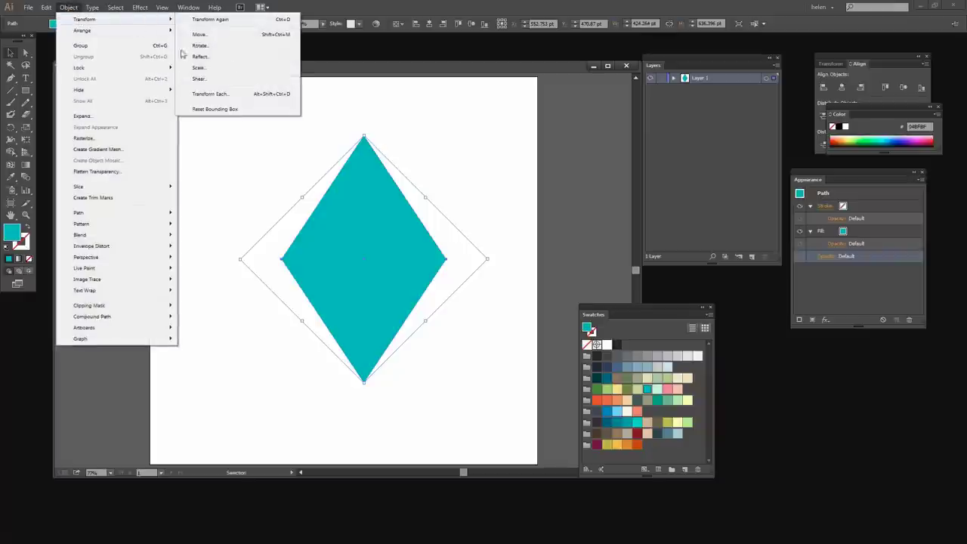
left_click(210, 110)
- Move the diamond to the upper-left area of the artboard
left_click_drag(366, 286, 266, 279)
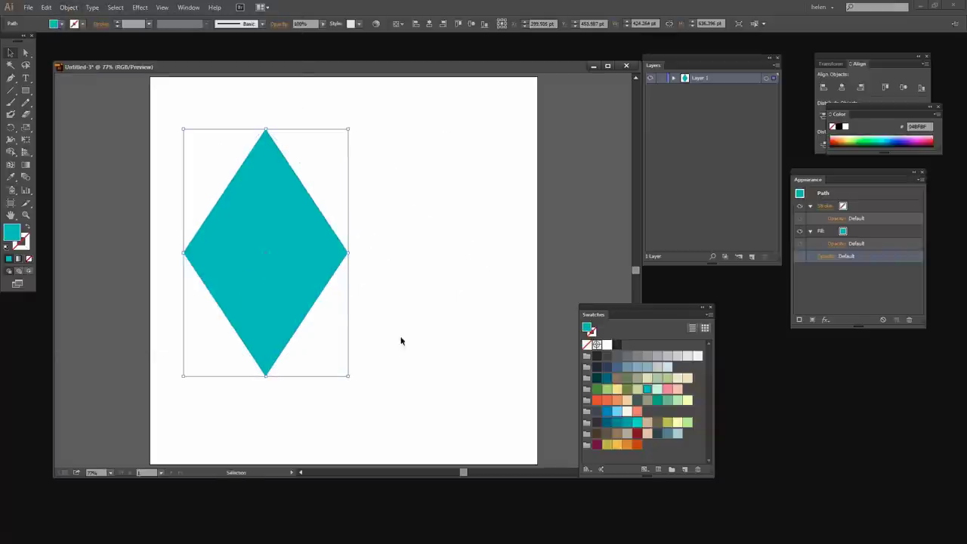
left_click(395, 291)
left_click(287, 340)
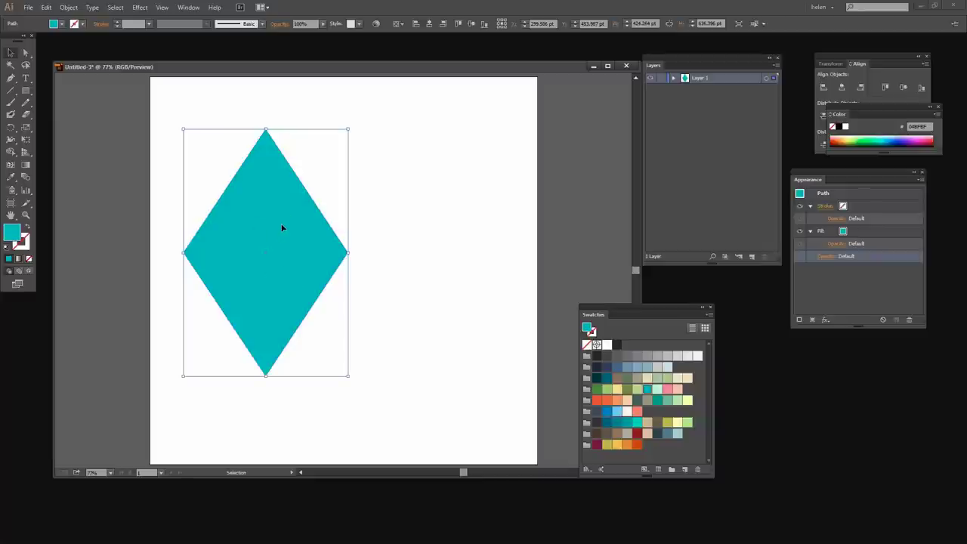
left_click_drag(282, 227, 259, 192)
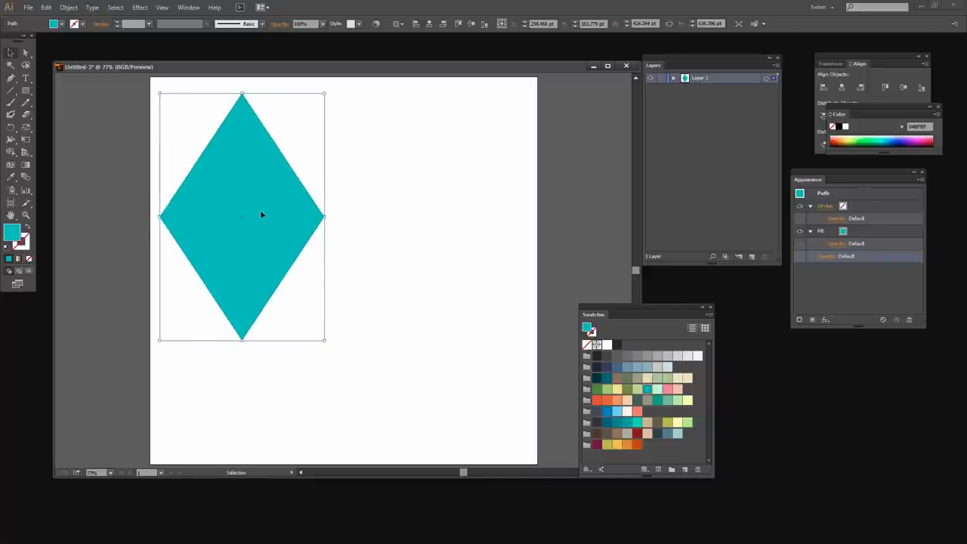
- Create a grid-tiled 'New Pattern' swatch from the teal rhombus and finish pattern editing
left_click(68, 7)
mouse_move(144, 228)
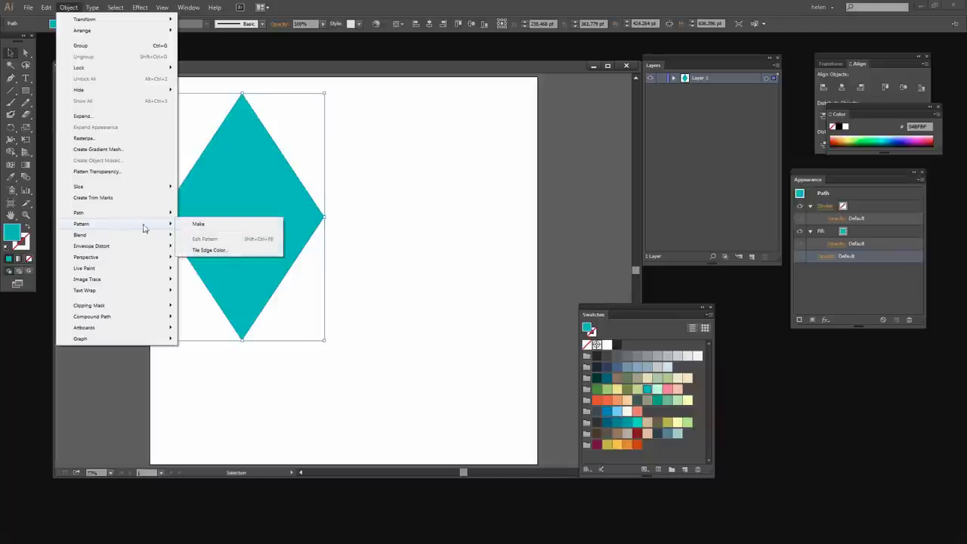
left_click(198, 225)
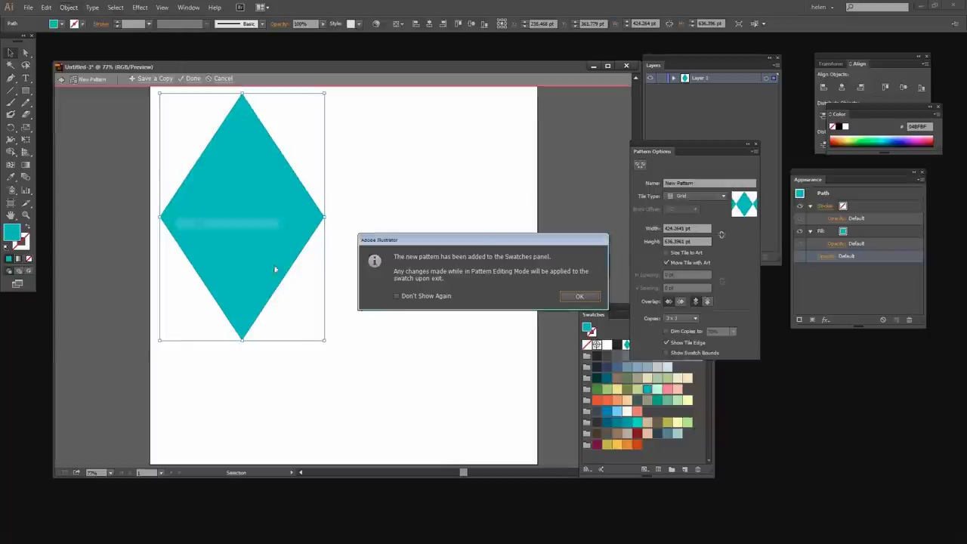
left_click(578, 297)
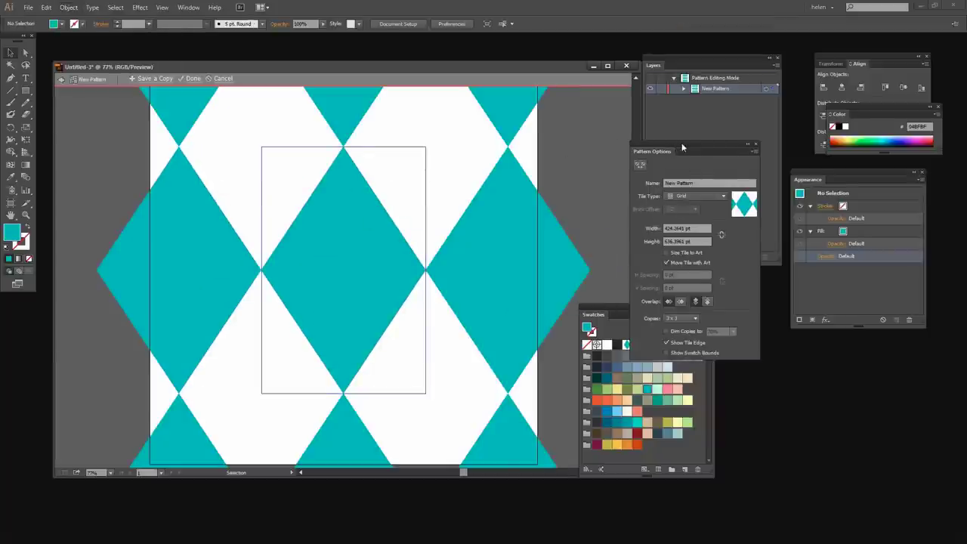
left_click_drag(677, 151, 459, 132)
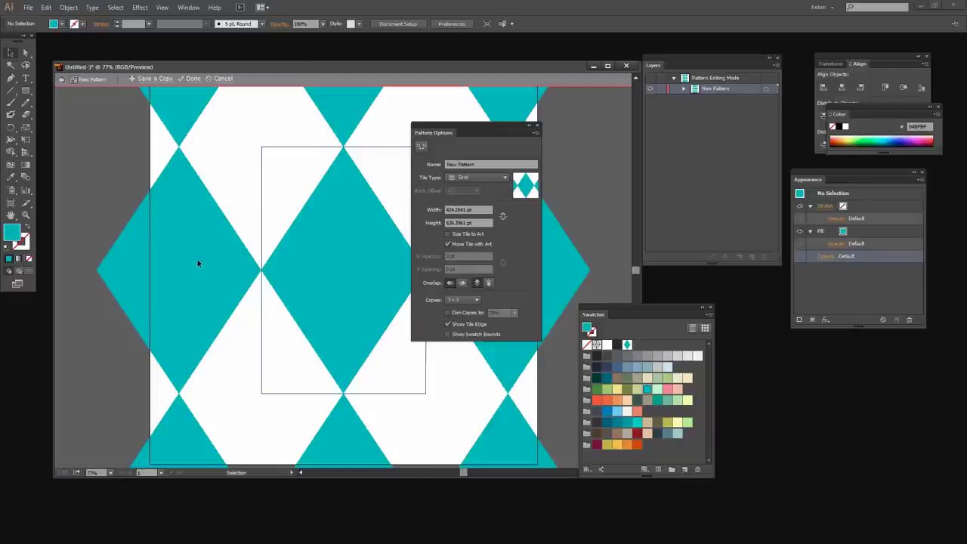
left_click(192, 80)
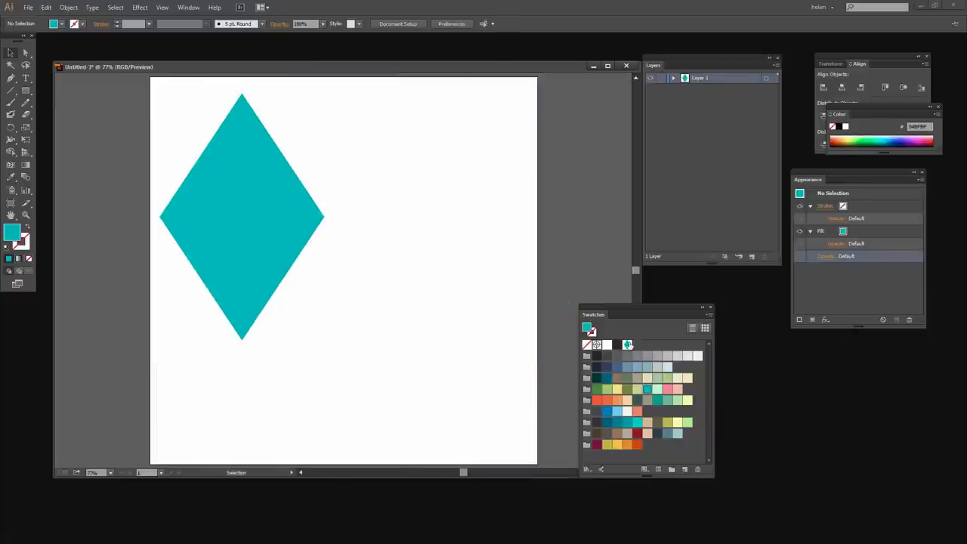
- Scale the teal diamond down to about two-thirds and move it up near the top-left
left_click(238, 312)
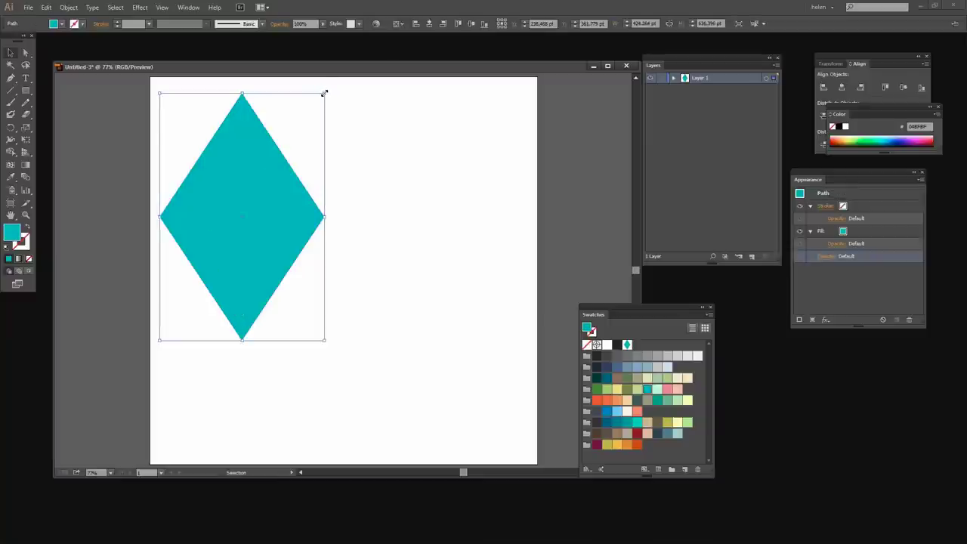
left_click_drag(325, 94, 269, 176)
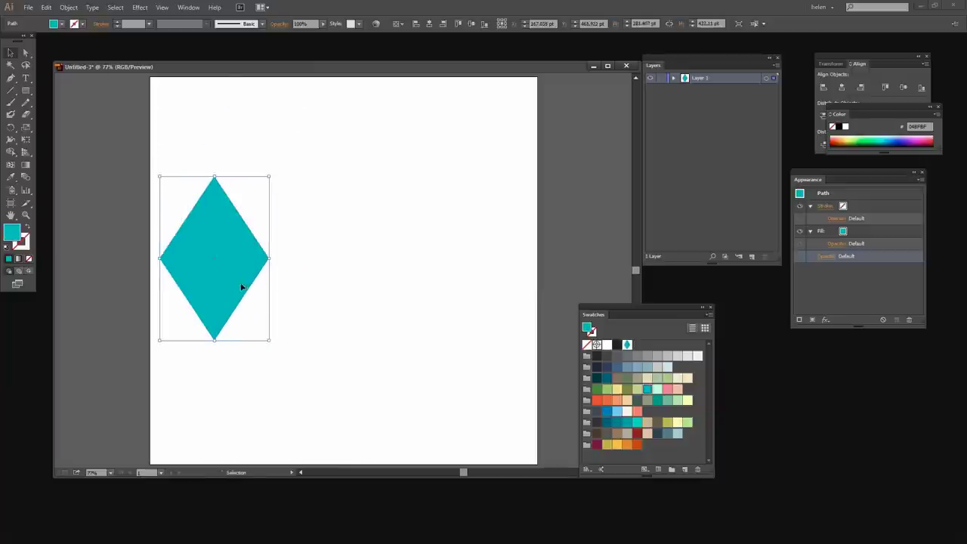
left_click_drag(241, 283, 337, 251)
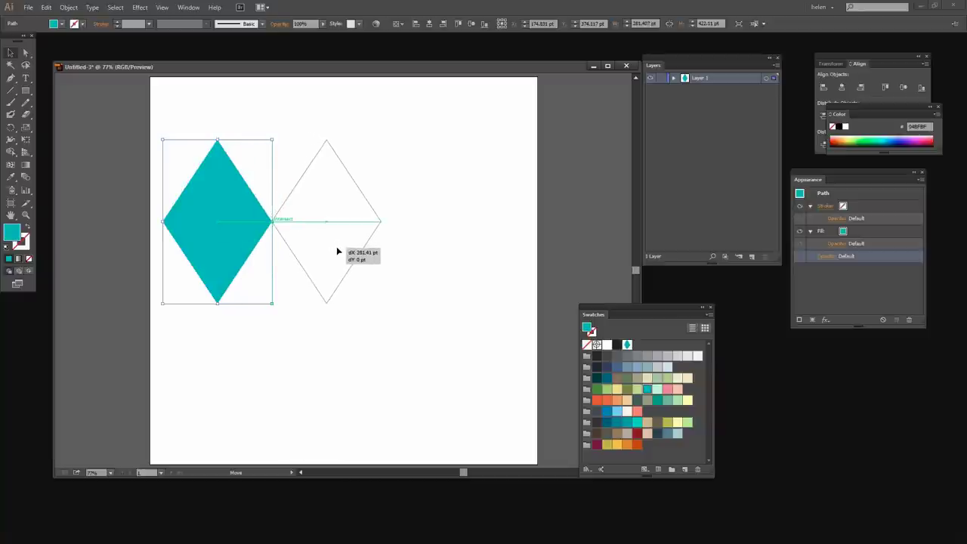
- Alt-drag two copies of the teal diamond to the right, each touching the previous point
key("alt")
left_click_drag(337, 251, 442, 245)
key("alt")
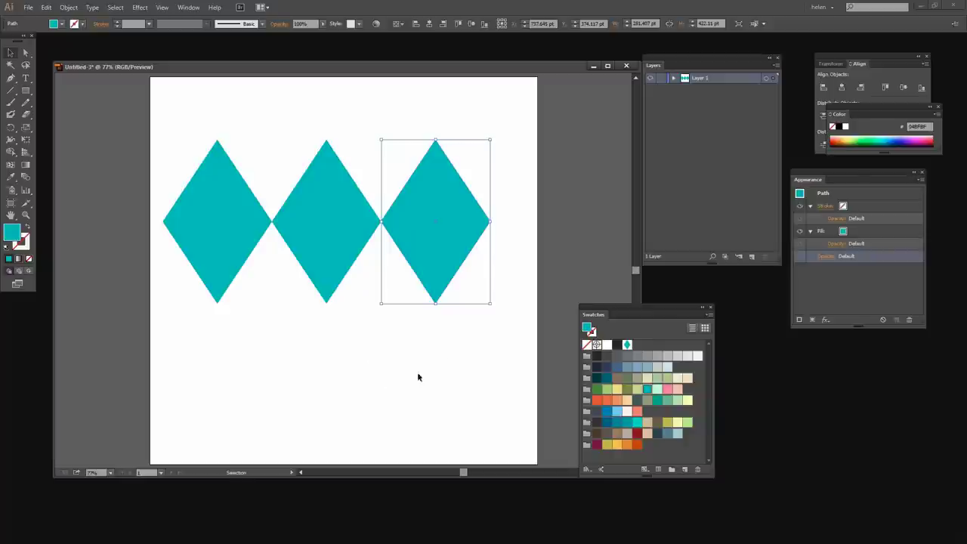
- Fill the middle diamond light green and the right diamond blue
left_click(336, 222)
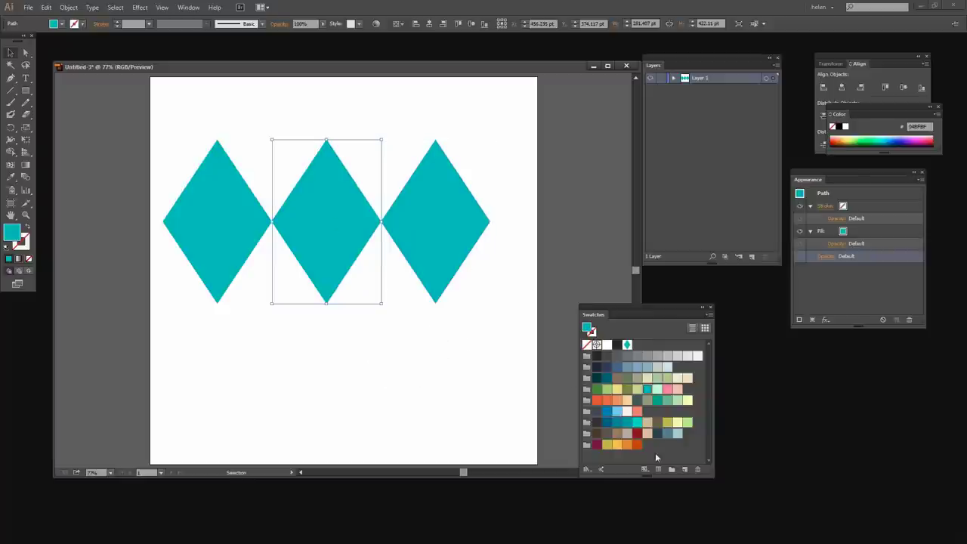
left_click(677, 400)
left_click(432, 258)
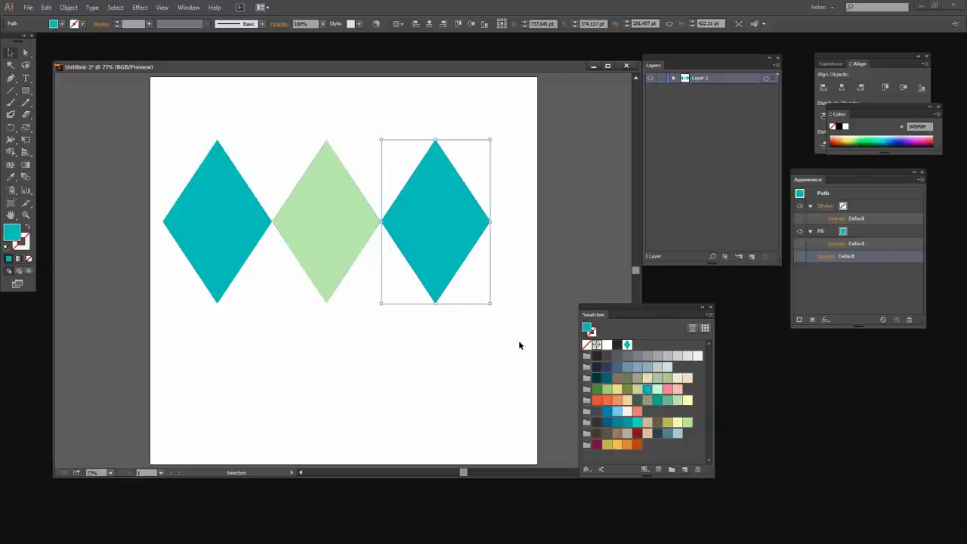
left_click(607, 412)
left_click(413, 388)
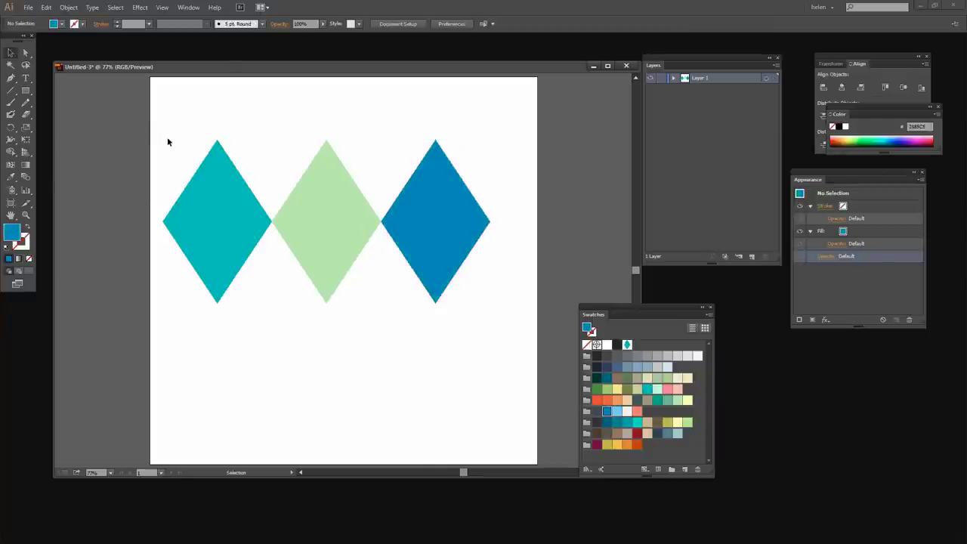
- Group all three diamonds and move the group higher on the page
left_click_drag(170, 136, 494, 286)
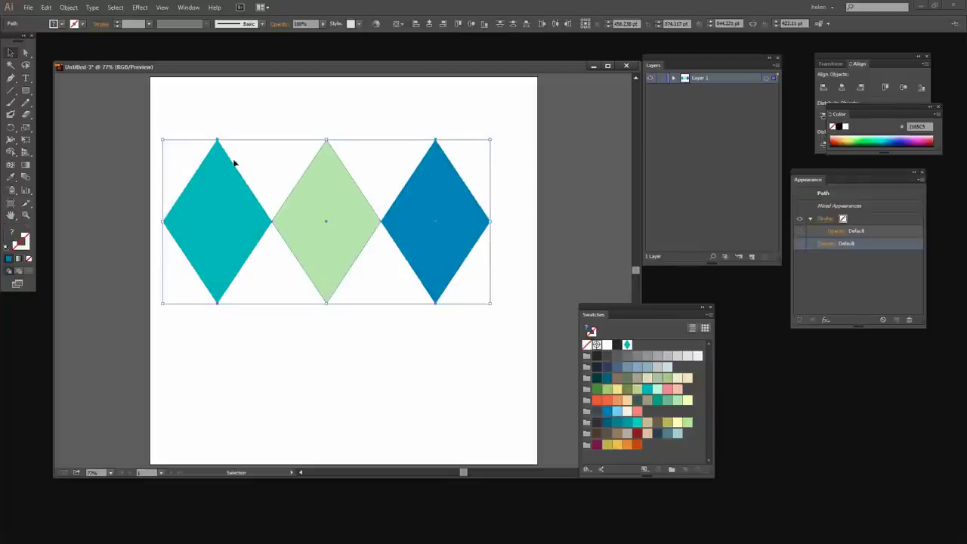
left_click(68, 7)
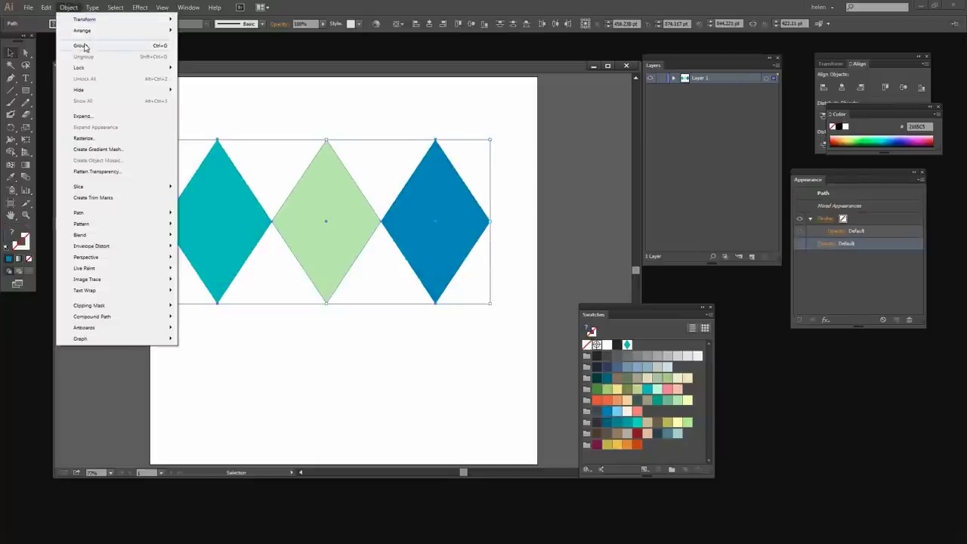
left_click(80, 45)
left_click_drag(239, 218, 244, 185)
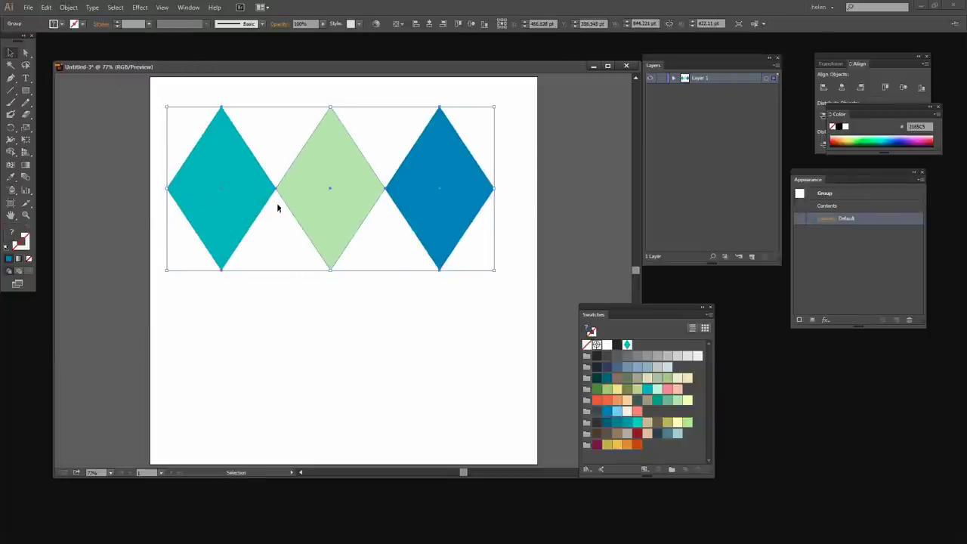
left_click_drag(158, 96, 527, 286)
left_click(73, 10)
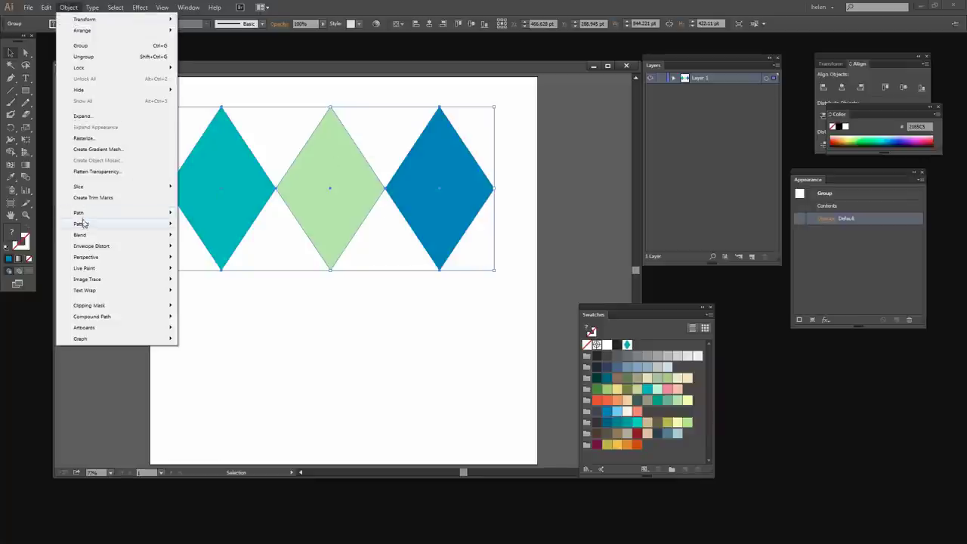
- Make 'New Pattern 2' from the diamond group with Tile Type set to Brick by Row
mouse_move(83, 223)
left_click(199, 224)
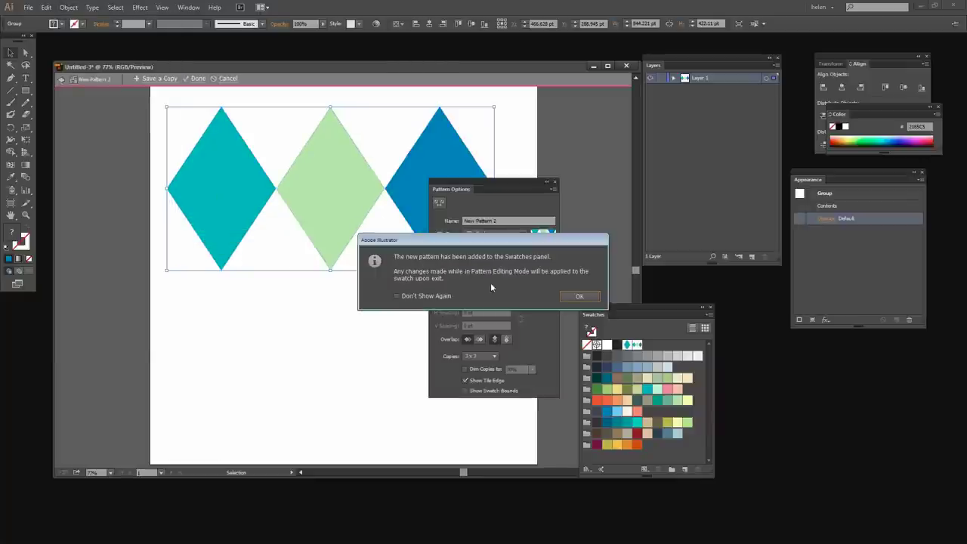
left_click(579, 296)
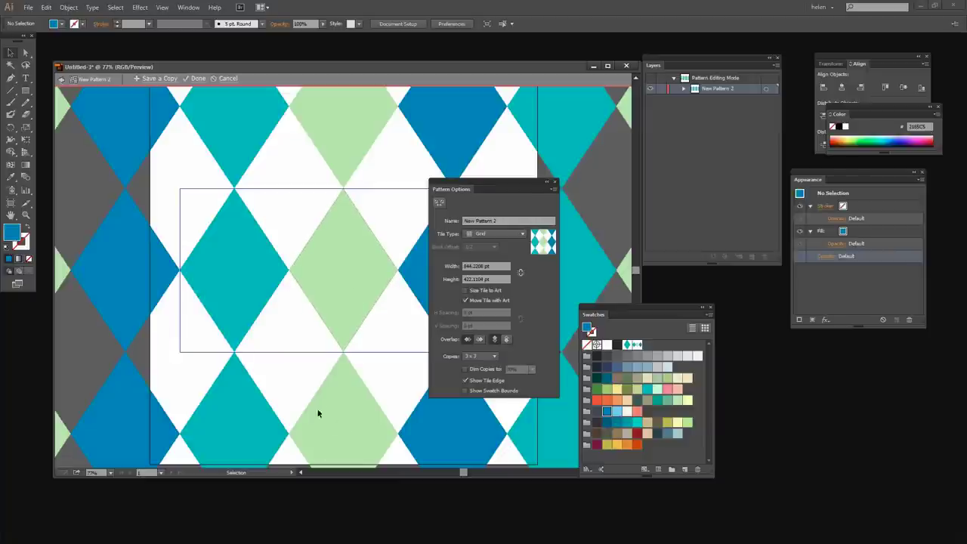
left_click(518, 238)
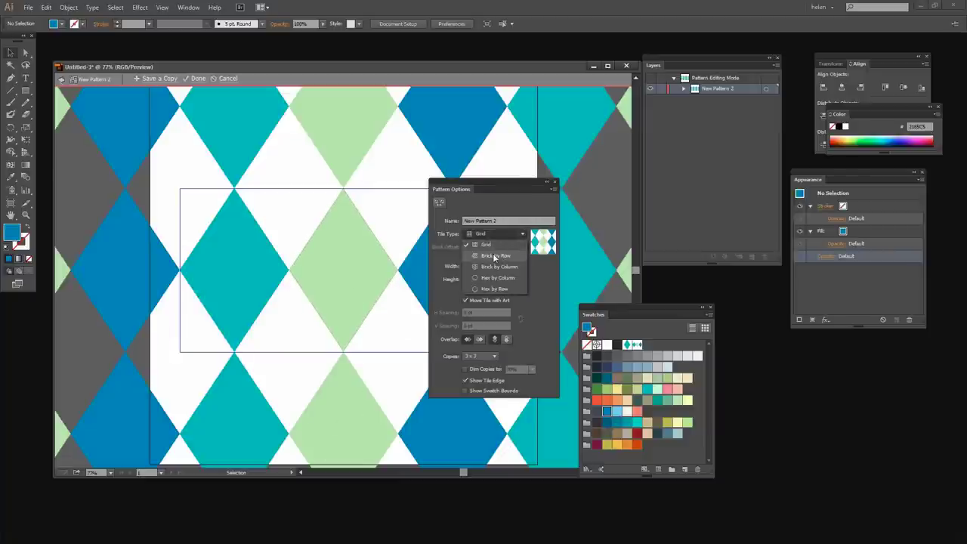
left_click(494, 256)
left_click_drag(476, 180, 121, 259)
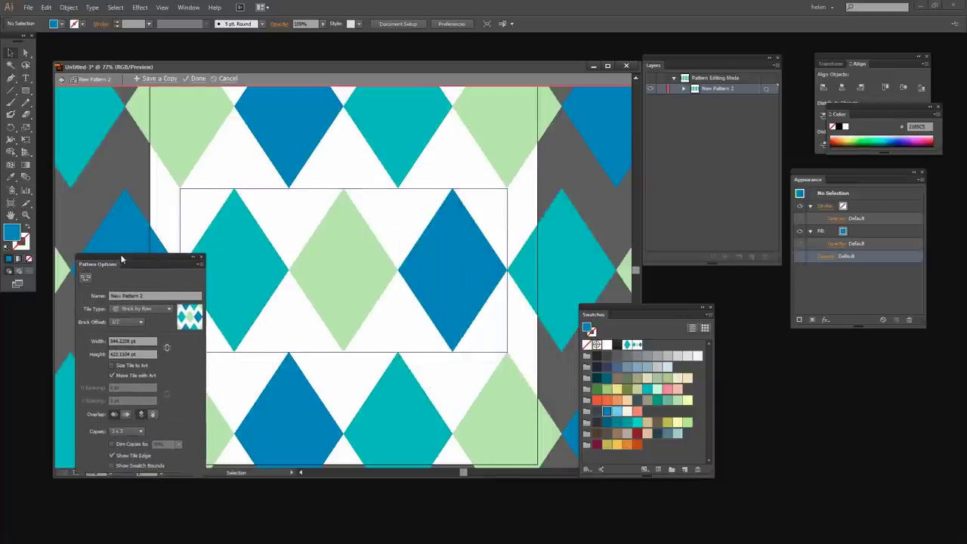
- Set the Brick Offset to 1/3, after briefly trying 2/3
left_click(142, 324)
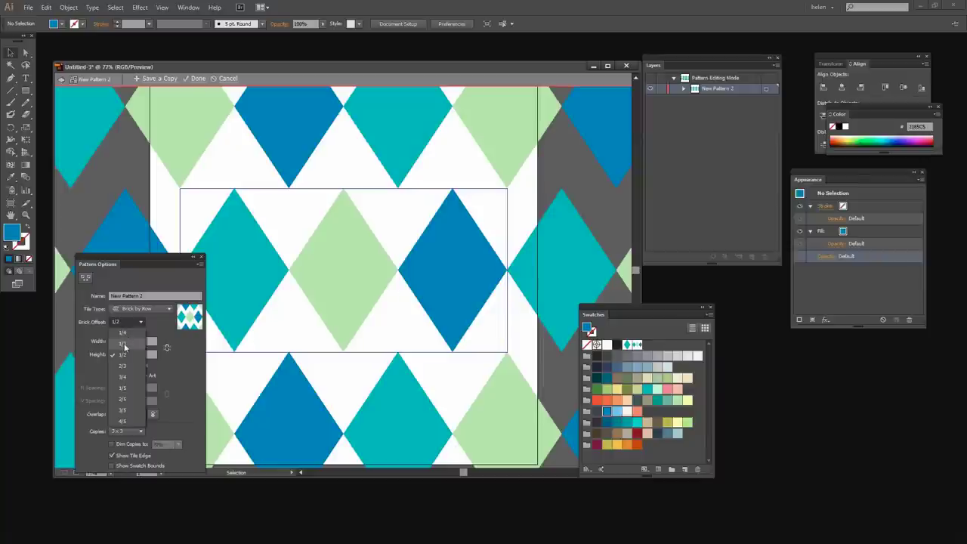
left_click(123, 344)
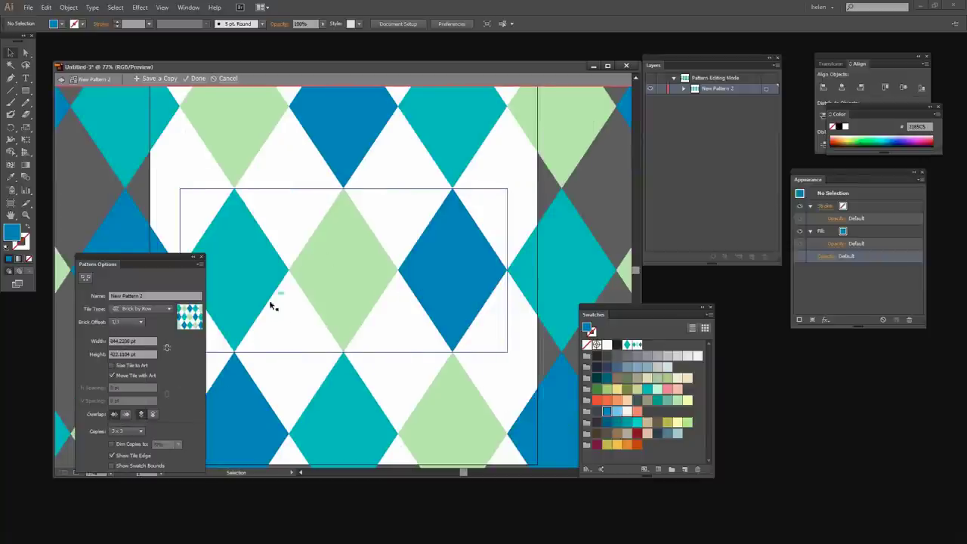
left_click(140, 323)
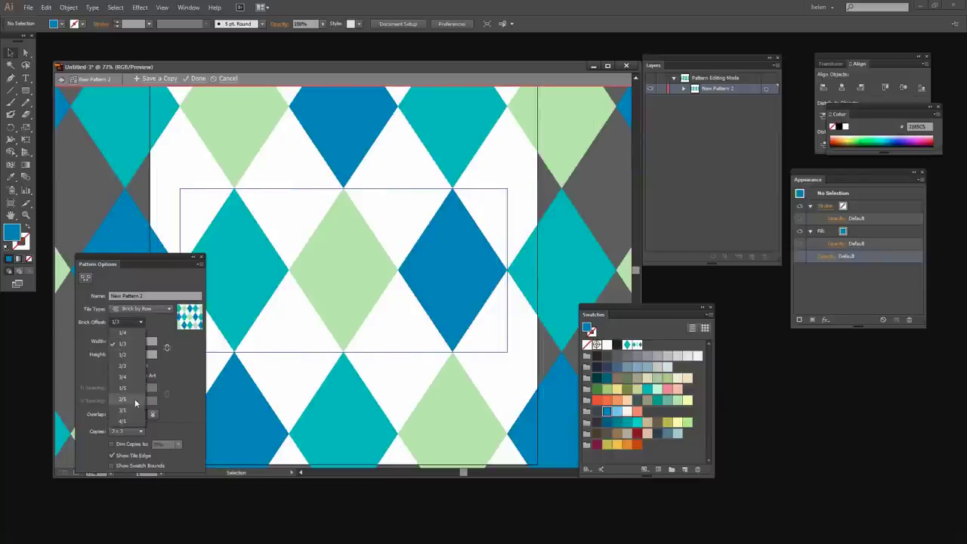
left_click(133, 366)
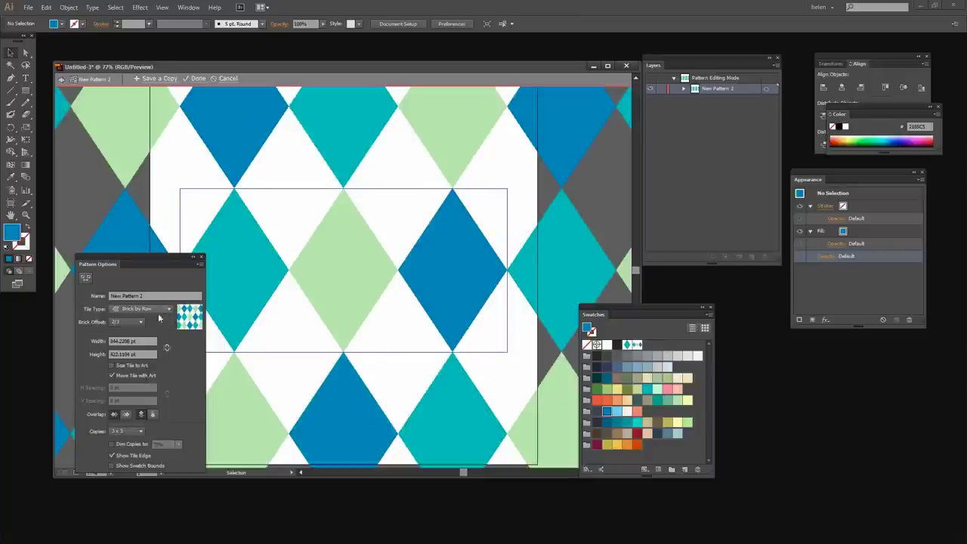
left_click(140, 322)
left_click(126, 344)
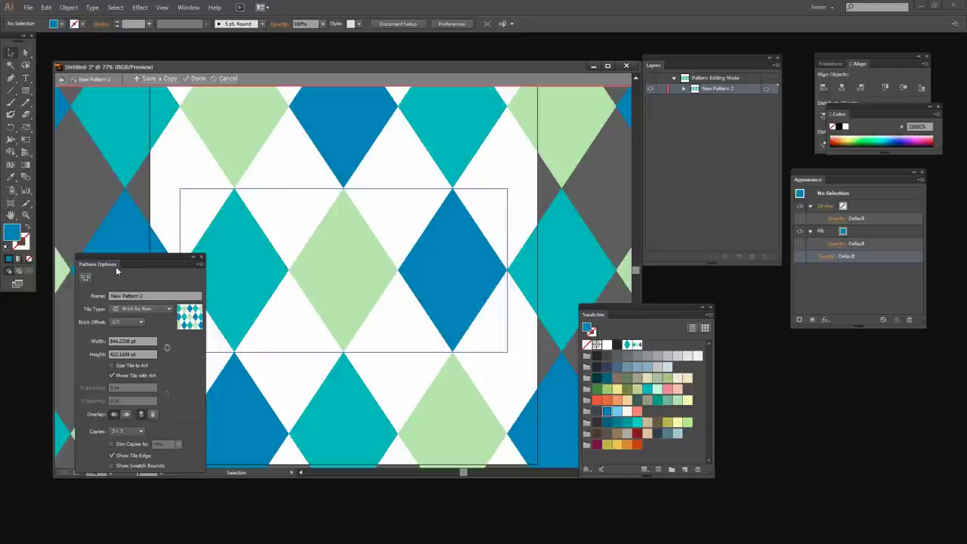
- Finish the pattern and draw a lower-left rectangle filled with the teal diamond pattern
left_click(195, 78)
left_click_drag(242, 206, 238, 189)
left_click(26, 90)
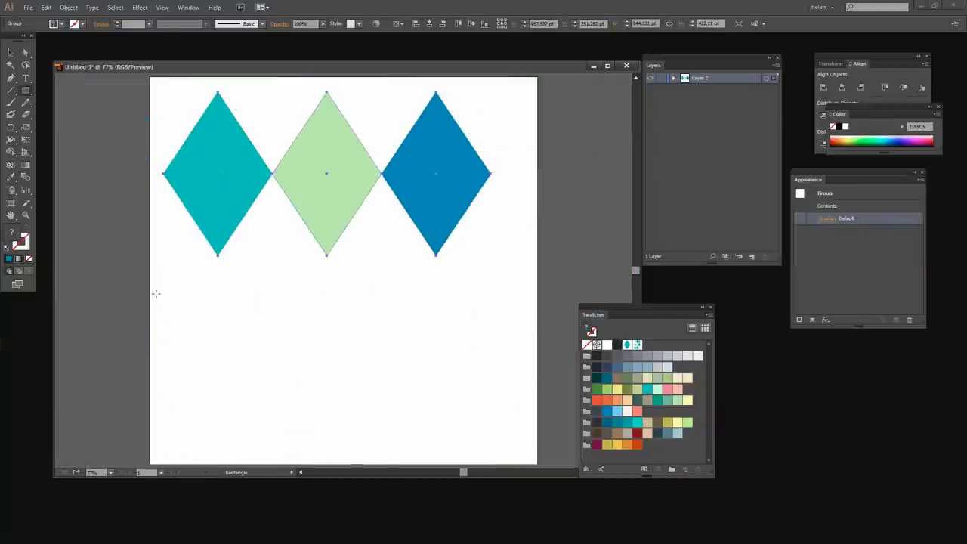
mouse_move(157, 288)
left_mouse_down()
mouse_move(410, 432)
mouse_move(338, 453)
left_mouse_up()
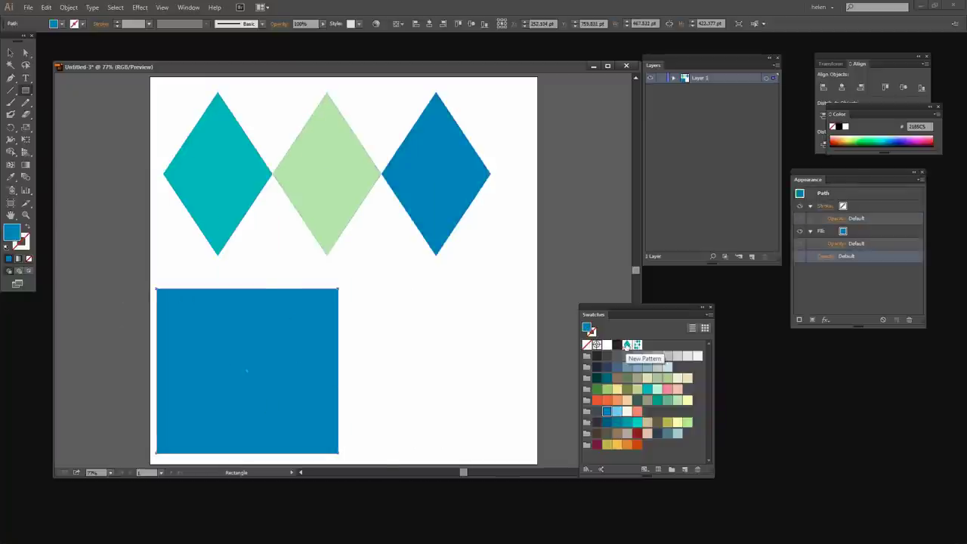
left_click(626, 344)
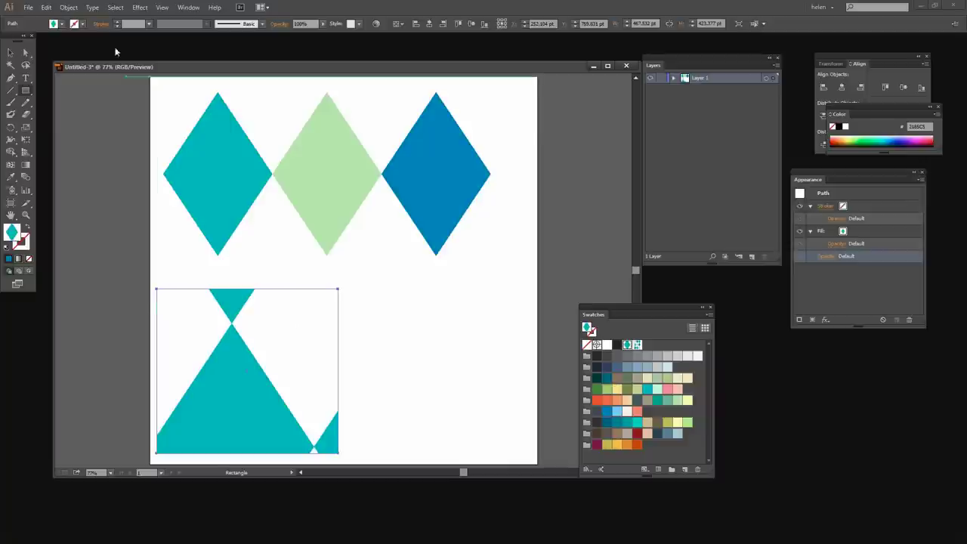
- Scale only the rectangle's pattern uniformly down to 10% with Transform Patterns checked
left_click(68, 9)
mouse_move(79, 19)
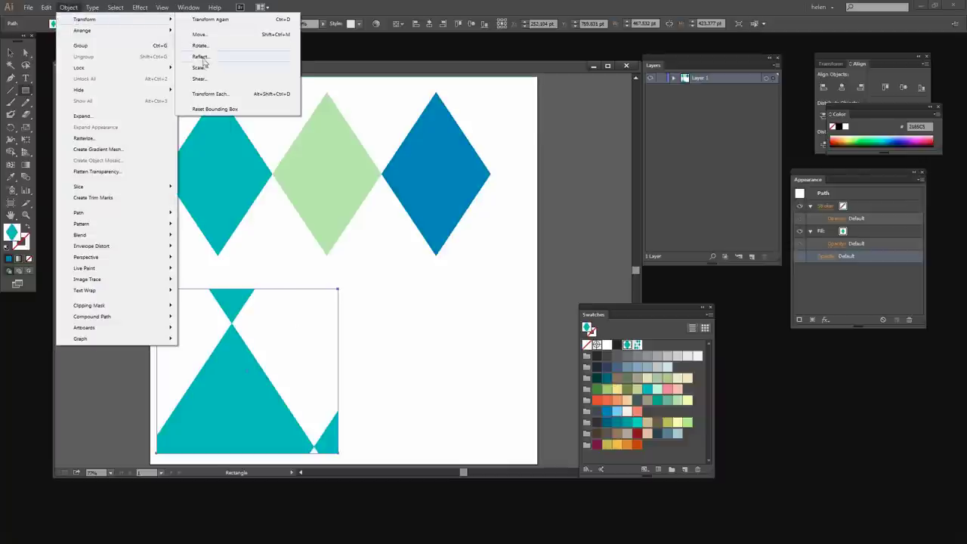
left_click(199, 67)
left_click_drag(157, 120, 386, 156)
left_click(350, 281)
left_click(438, 282)
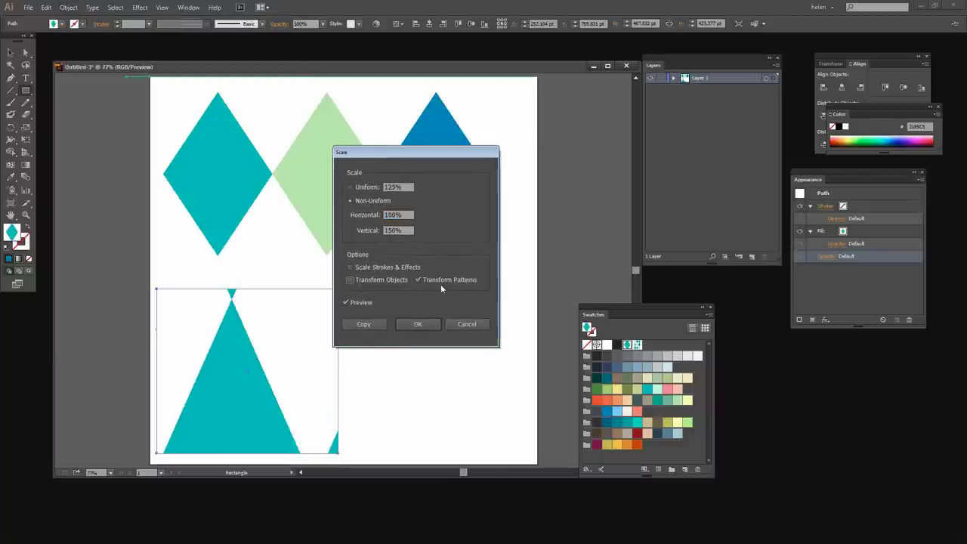
left_click(351, 187)
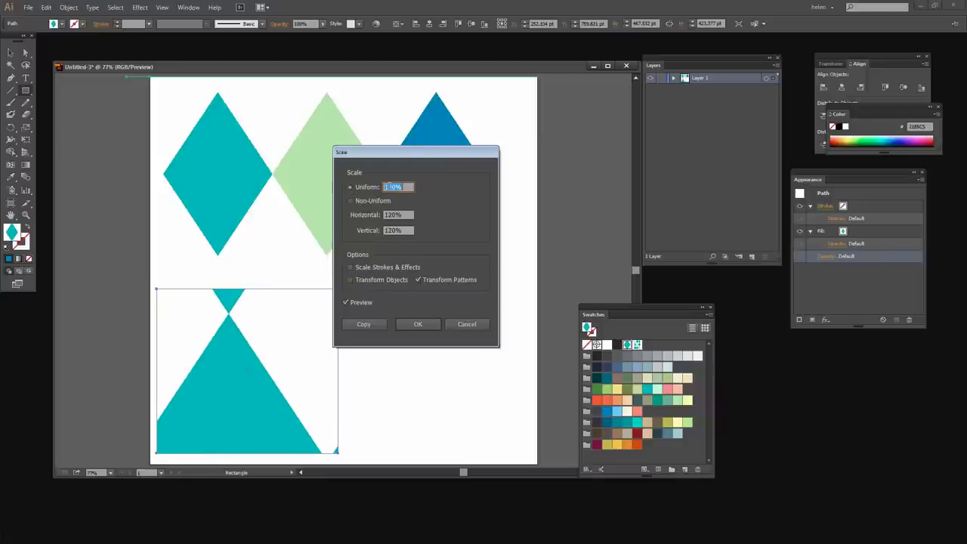
key("shift+Down")
key("shift+Down")
key("shift+Down")
key("shift+Down")
key("shift+Down")
key("shift+Down")
key("shift+Down")
key("shift+Down")
key("shift+Down")
key("shift+Down")
key("shift+Down")
key("shift+Down")
key("shift+Down")
key("shift+Down")
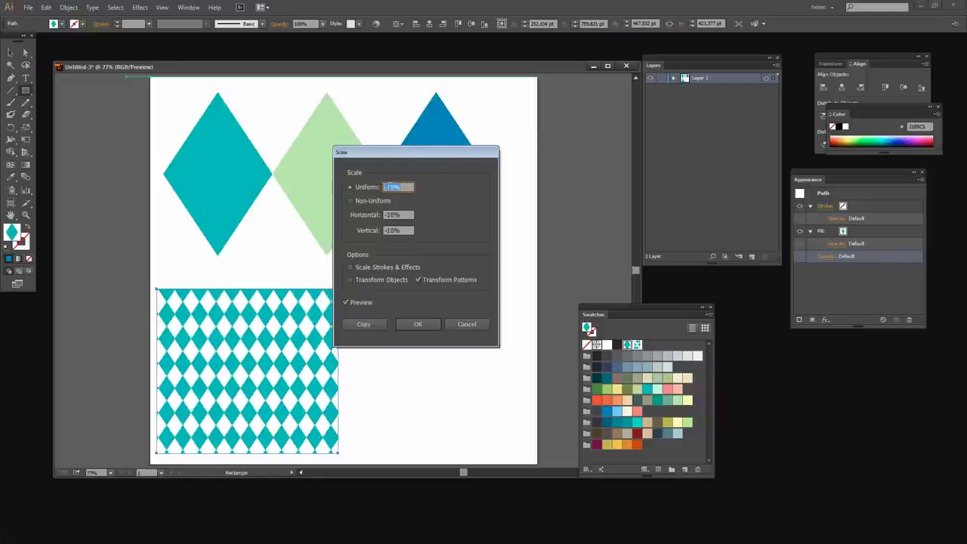
key("shift+Down")
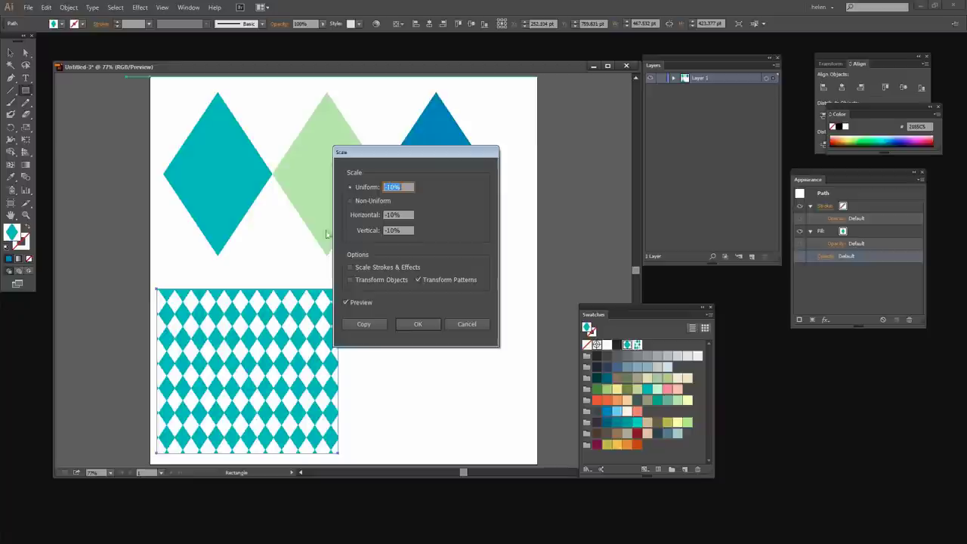
left_click(418, 324)
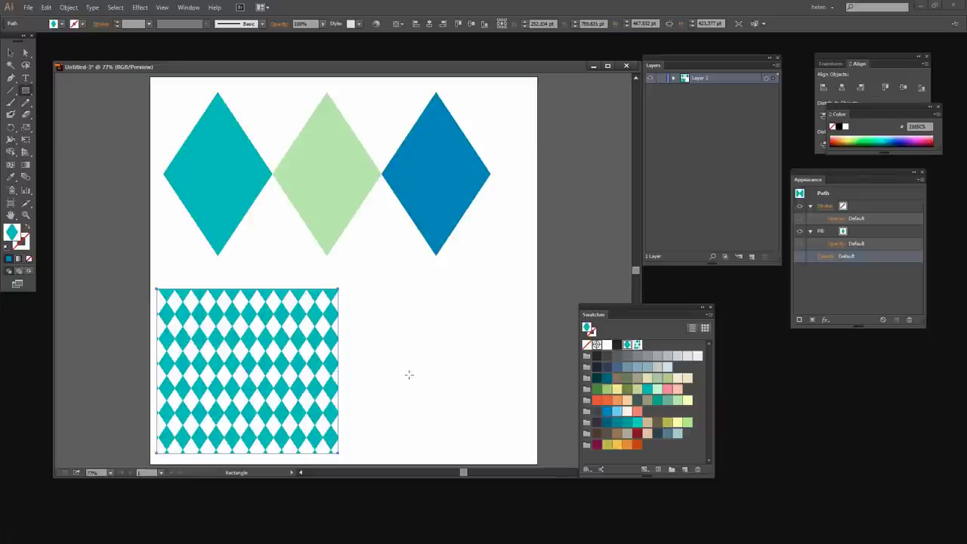
- Draw a second rectangle right of the first and fill it with the New Pattern 2 swatch
left_click(25, 91)
left_click_drag(344, 289, 534, 453)
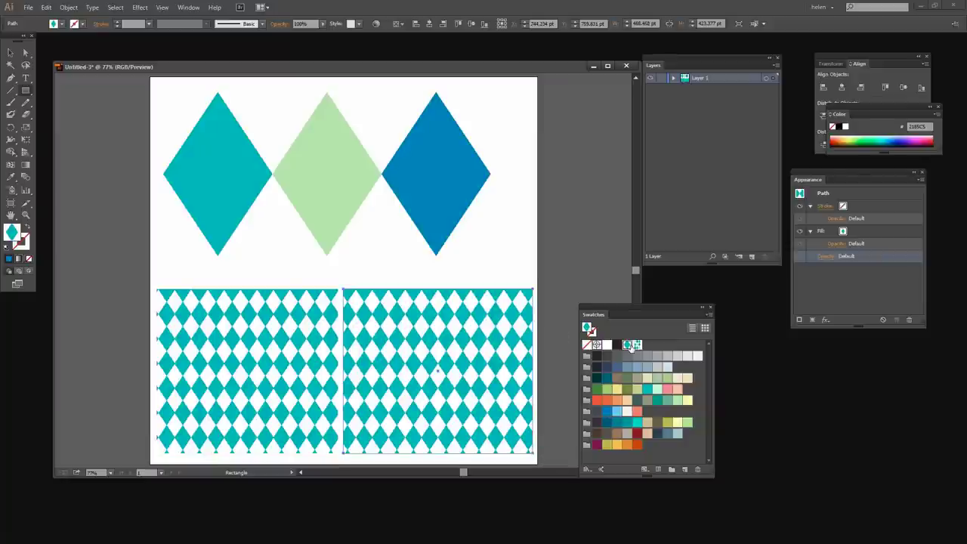
left_click(637, 346)
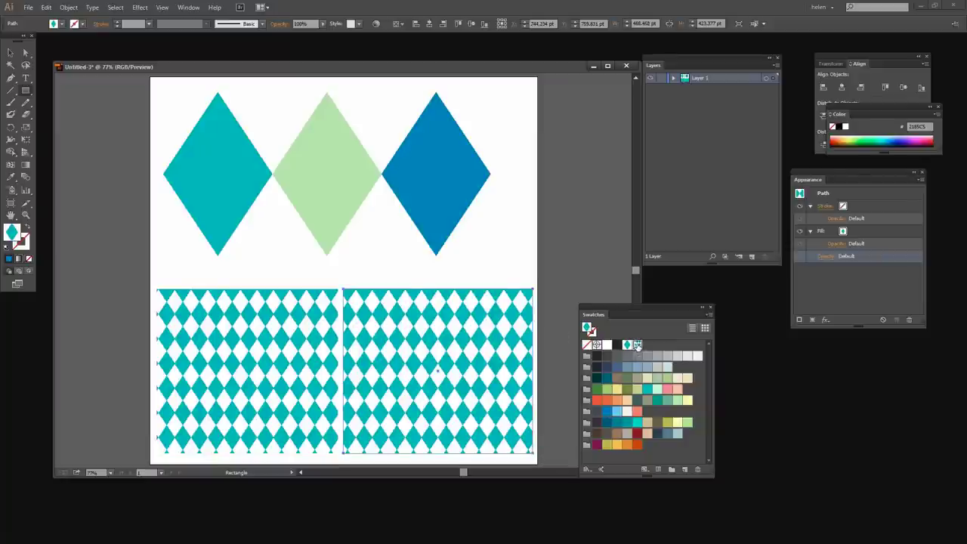